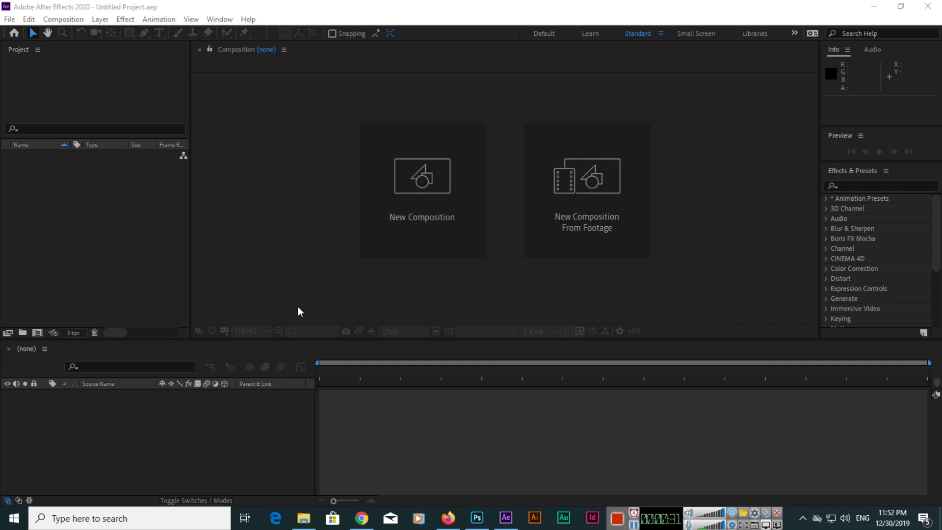
Bring After Effects forward, then open and cancel the new composition settings twice
left_click(385, 14)
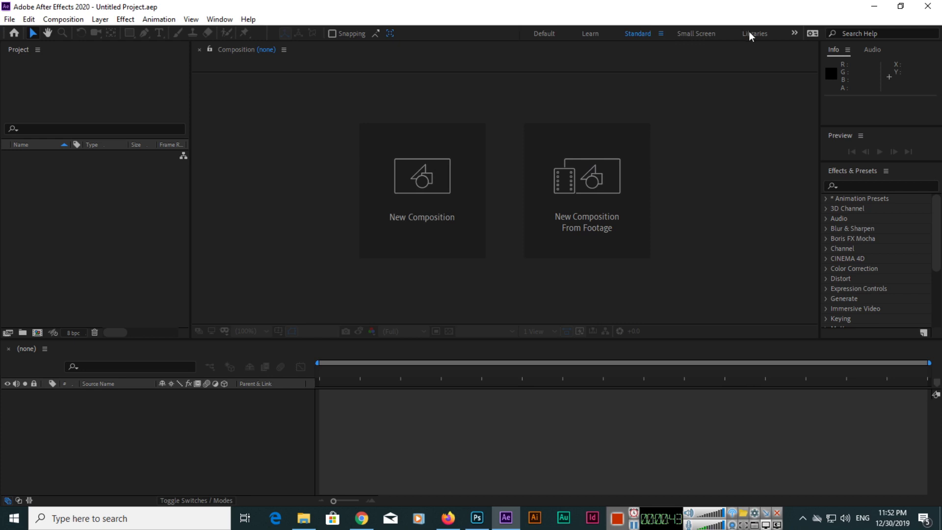
left_click(411, 193)
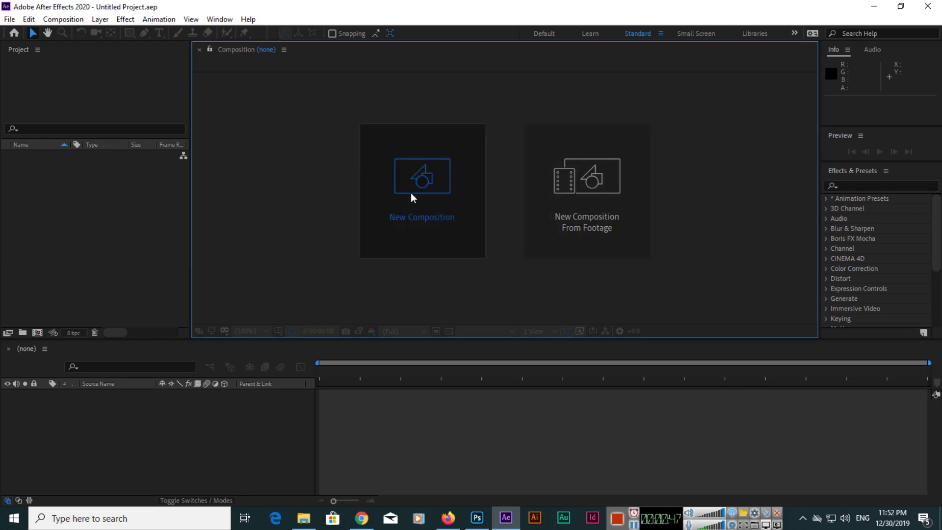
left_click(616, 399)
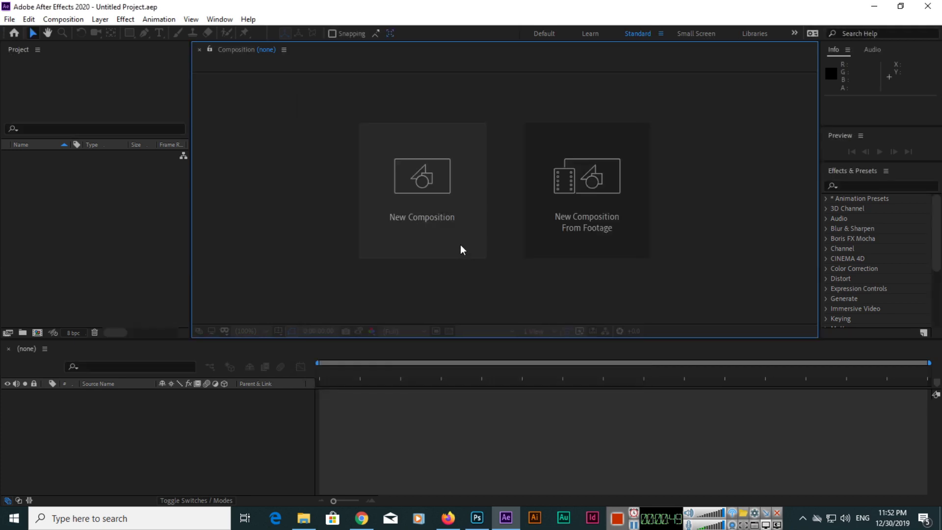
left_click(64, 20)
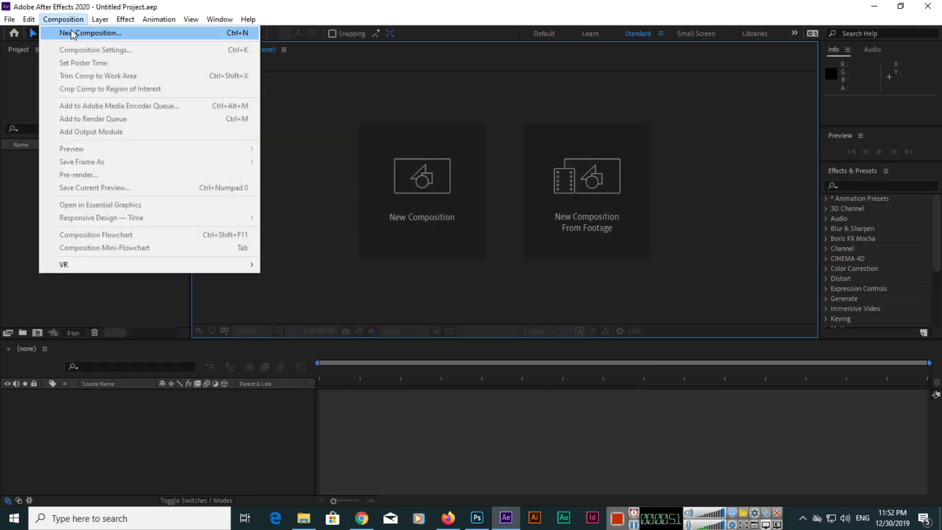
left_click(71, 32)
left_click(613, 396)
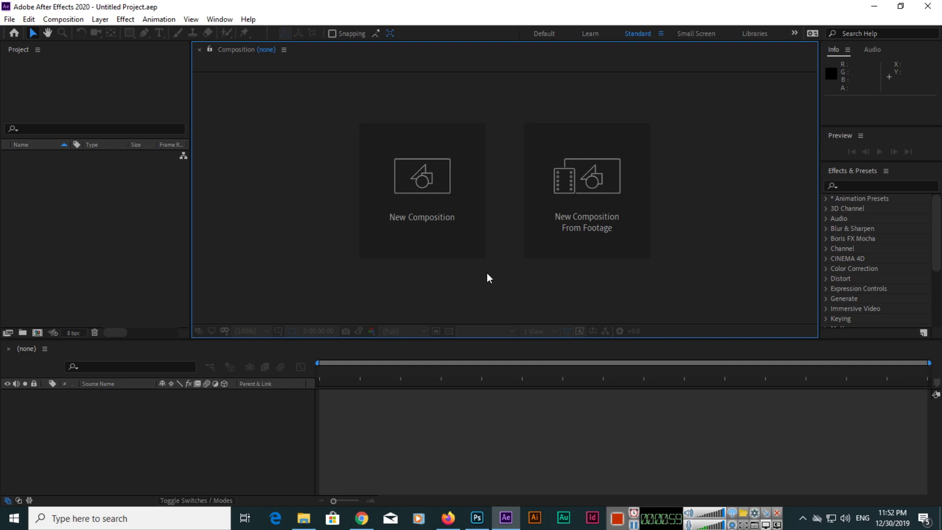
Start a new composition named 'My First Composition', browsing presets but keeping HDTV 1080 29.97
key("ctrl+n")
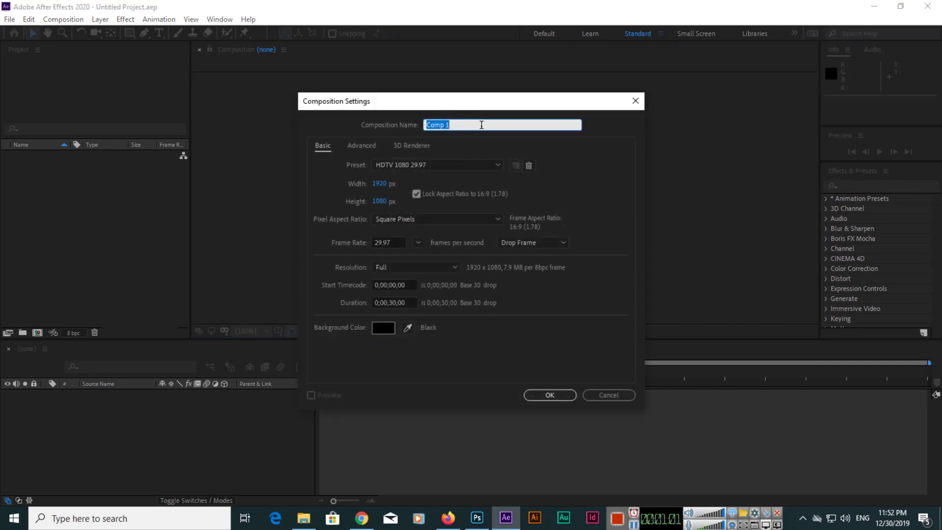
type("My First Composition")
left_click(430, 165)
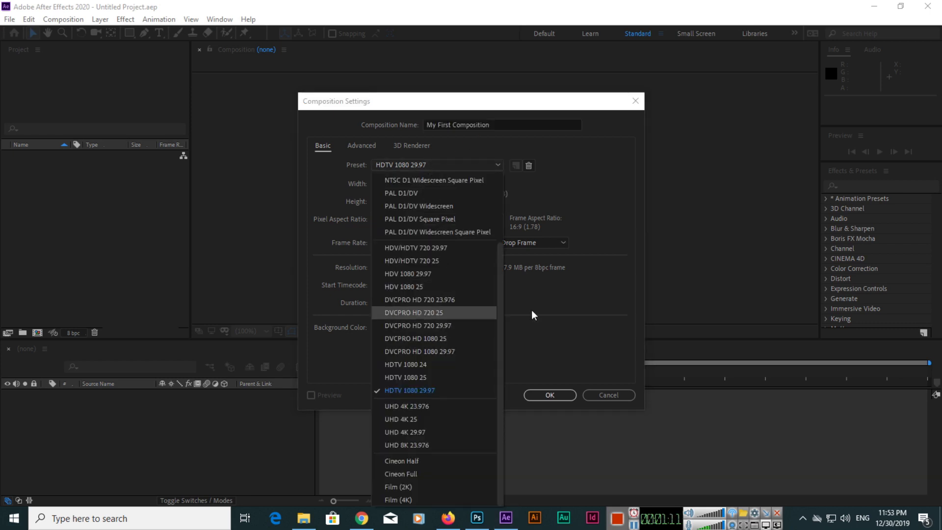
left_click(532, 311)
left_click(431, 165)
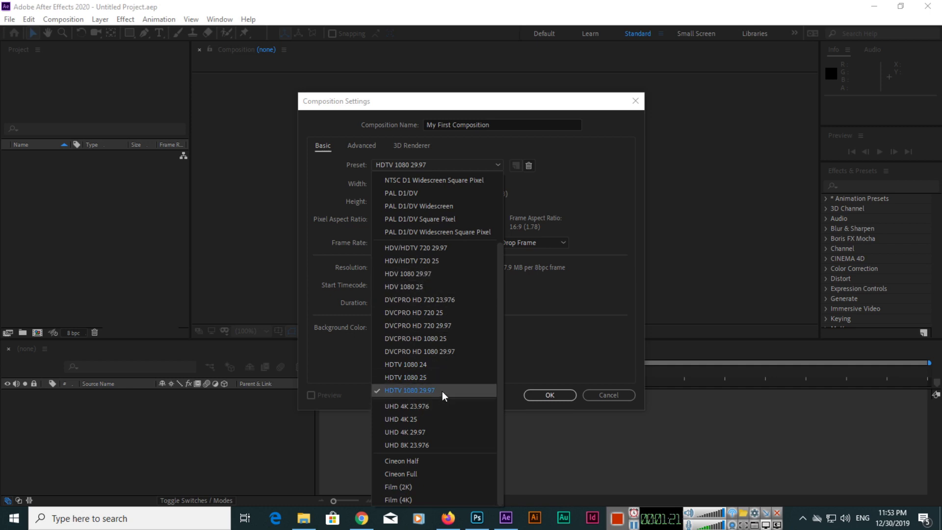
left_click(417, 392)
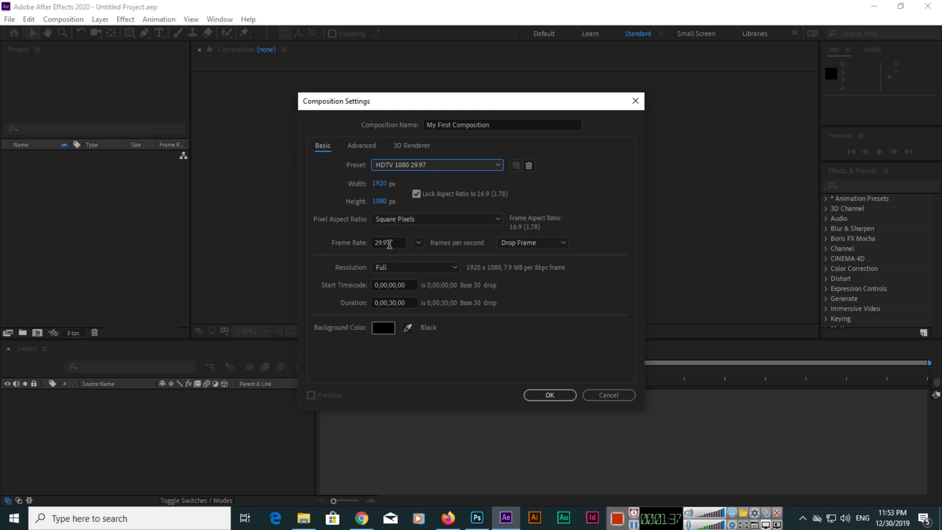
left_click(438, 165)
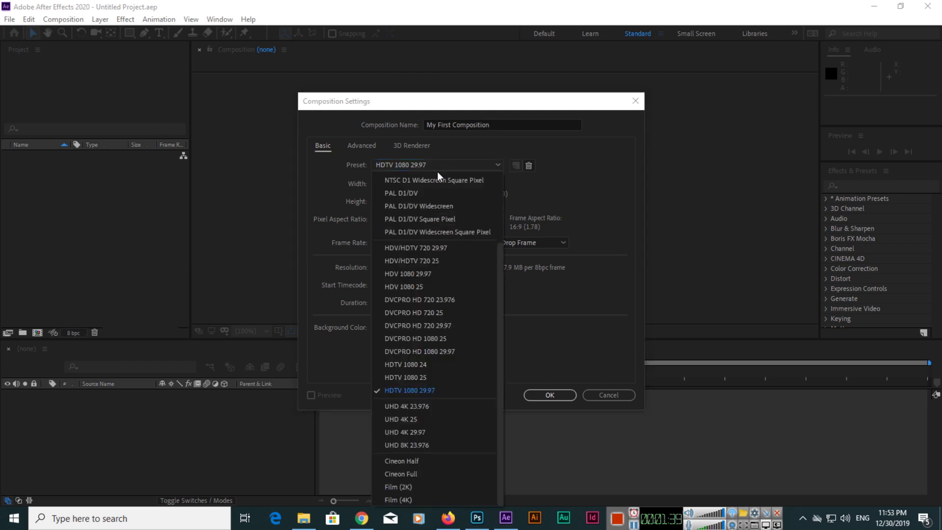
Try the HDV 1080 25 and Film (4K) presets, then settle on HDTV 1080 25 at Full resolution
left_click(442, 287)
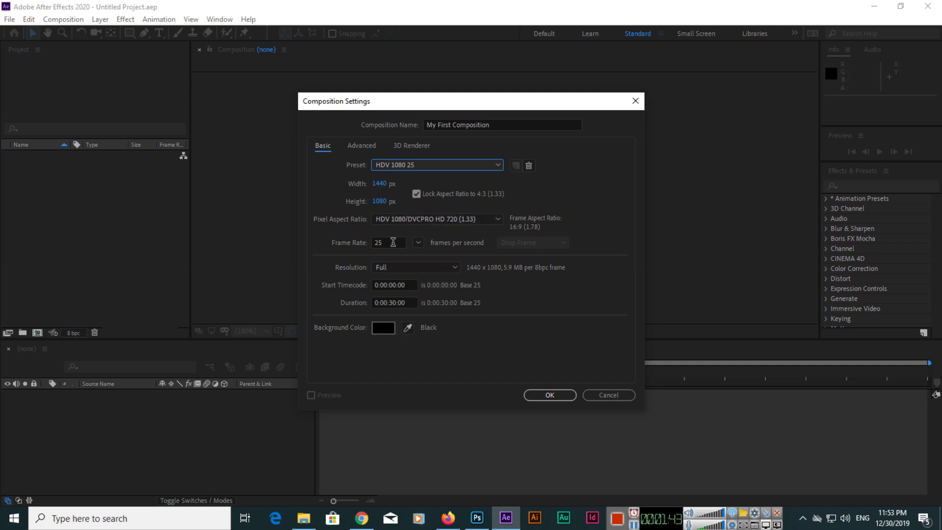
left_click(444, 165)
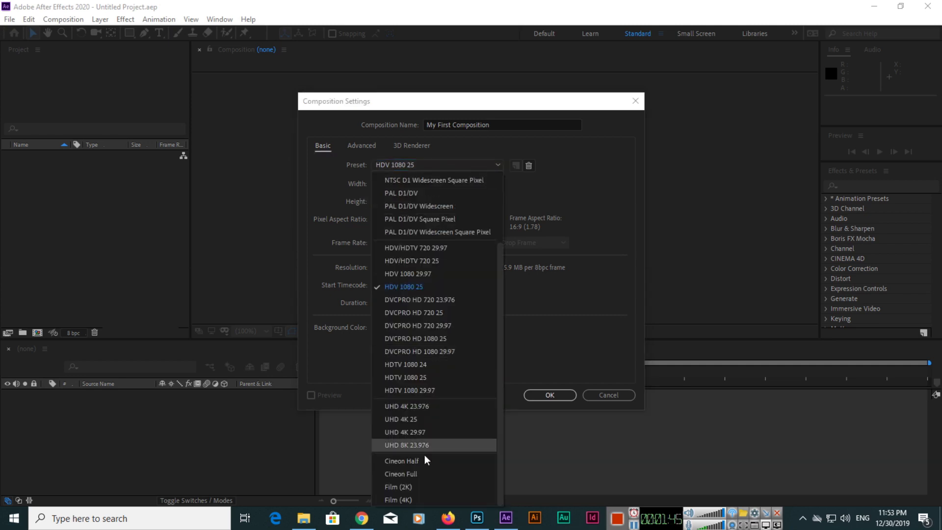
left_click(400, 500)
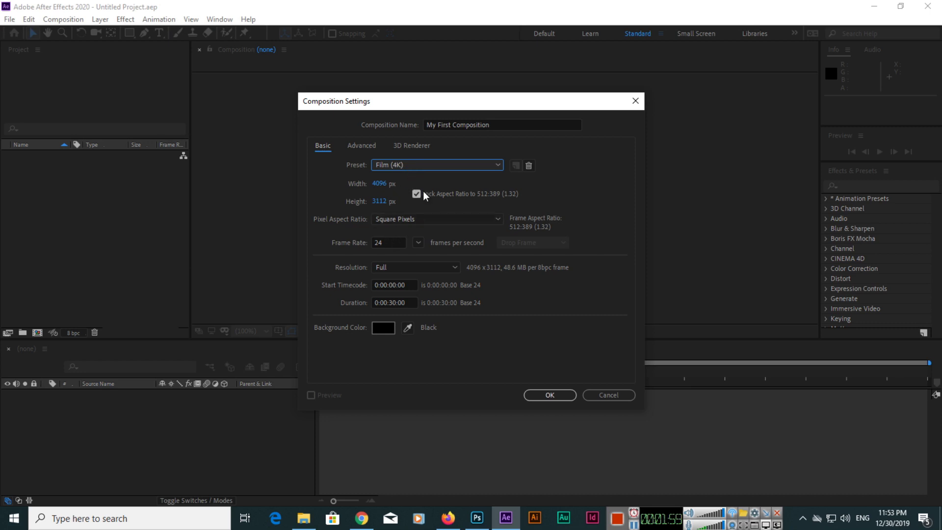
left_click(418, 165)
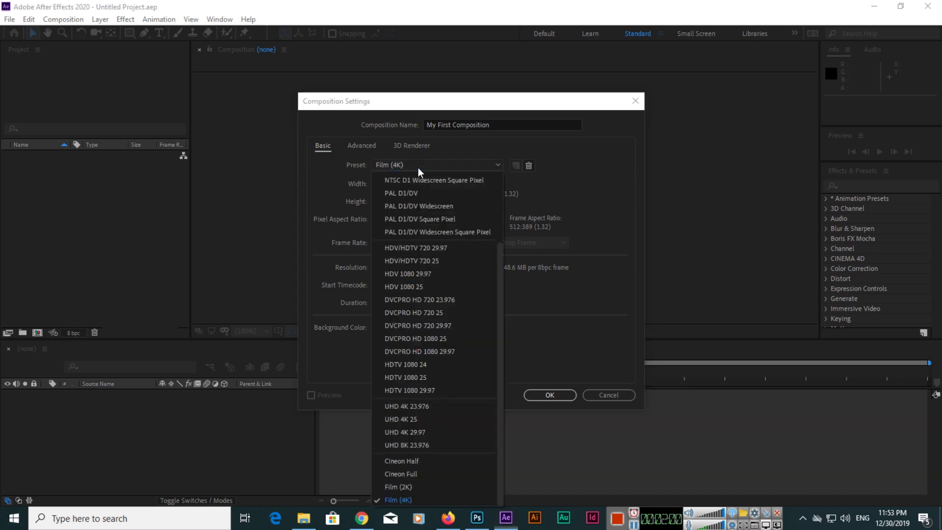
left_click(430, 376)
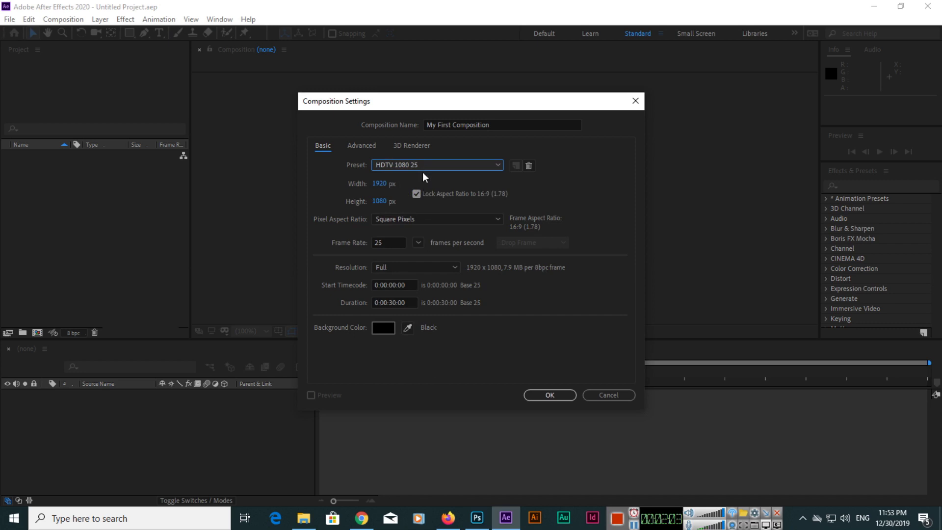
left_click(408, 268)
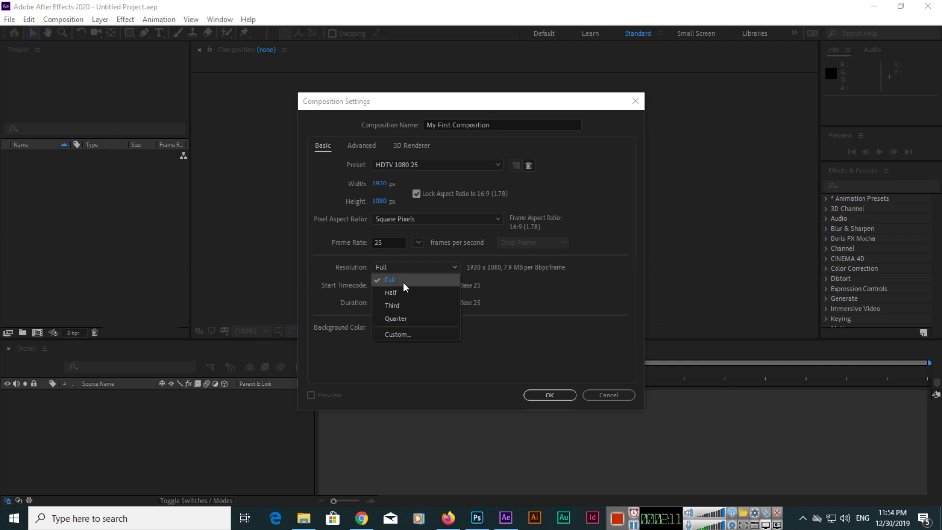
left_click(403, 281)
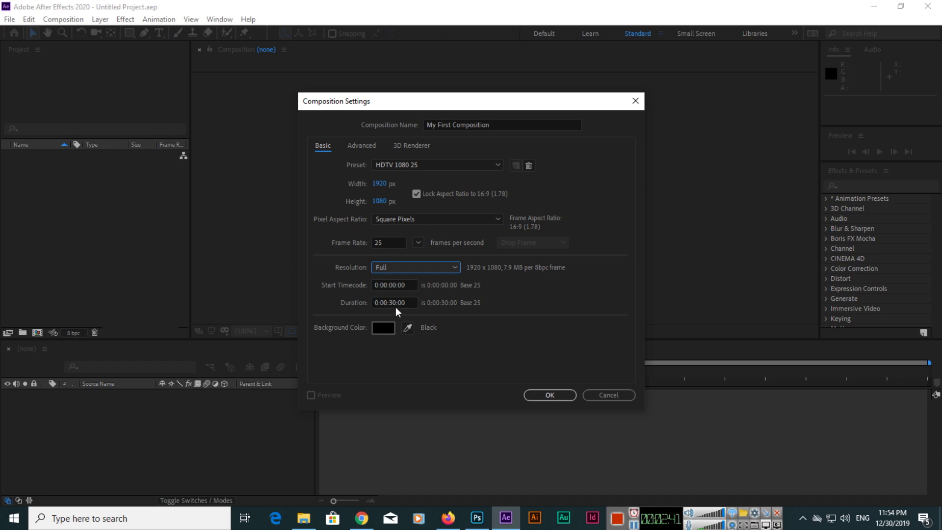
left_click(396, 305)
Change the composition duration from 30 seconds to 0:02:00:00
key("BackSpace")
key("BackSpace")
key("BackSpace")
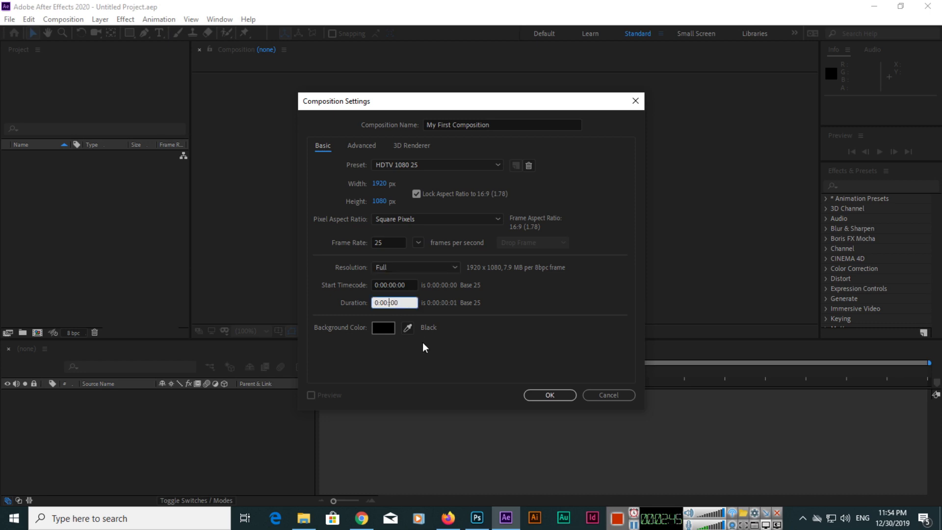
type("00")
key("BackSpace")
type("2")
Set the background colour to white and create My First Composition
left_click(379, 329)
left_click_drag(359, 263, 321, 178)
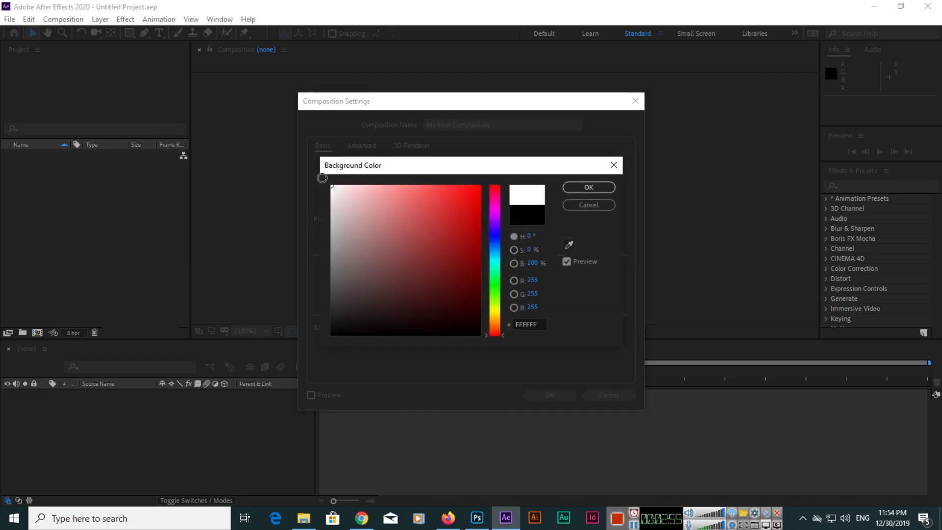
left_click(593, 189)
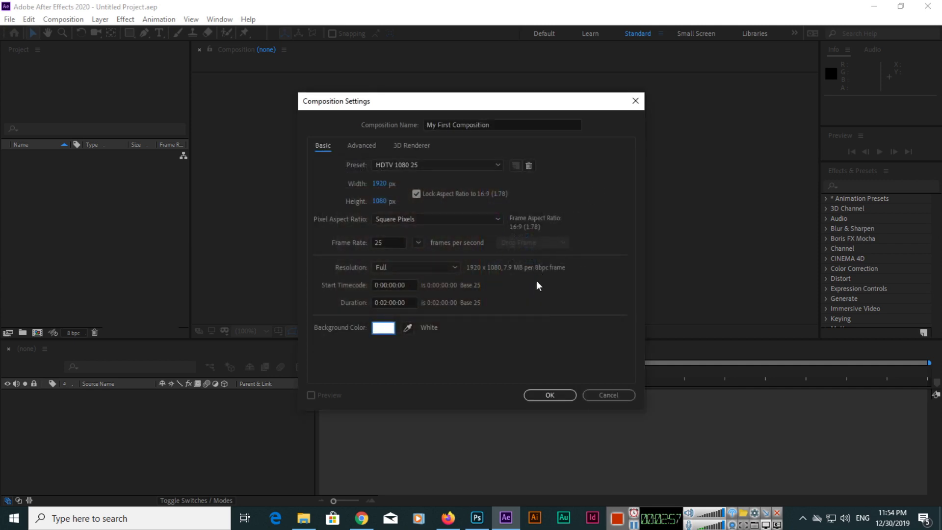
left_click(550, 395)
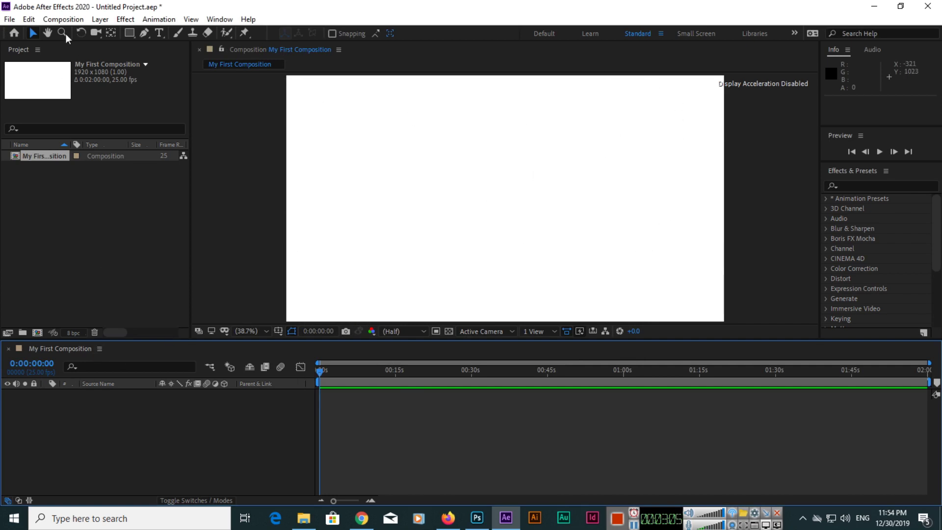
left_click(64, 19)
Start a new composition named 'My Second Composition' using the HDV/HDTV 720 25 preset
left_click(84, 32)
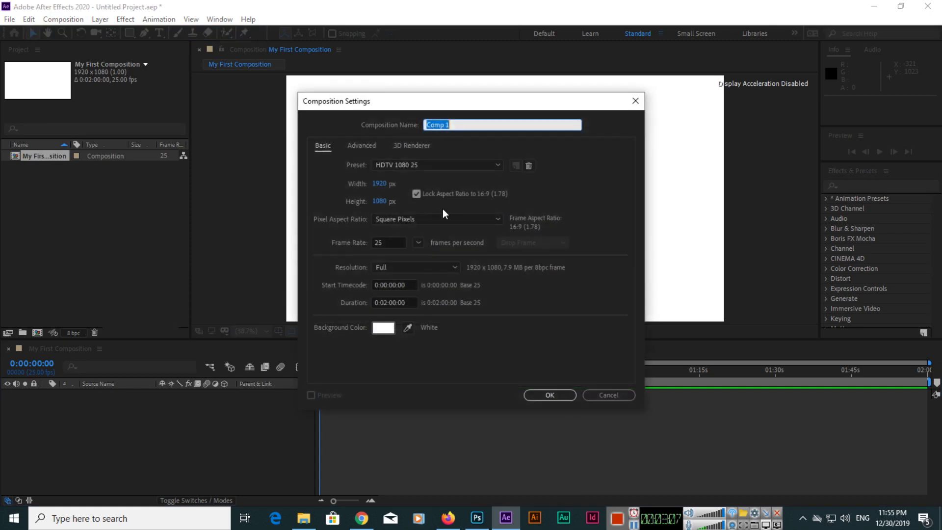
type("My Second Composition")
left_click(425, 164)
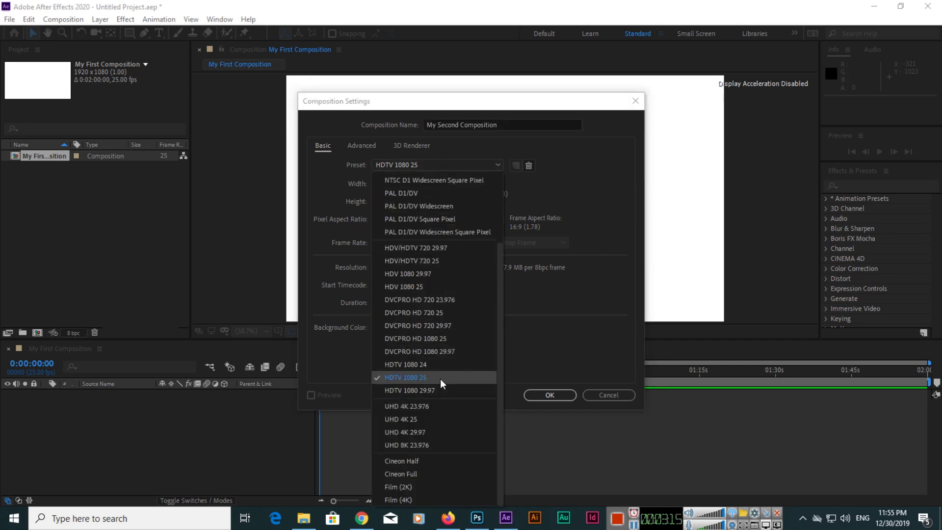
left_click(443, 283)
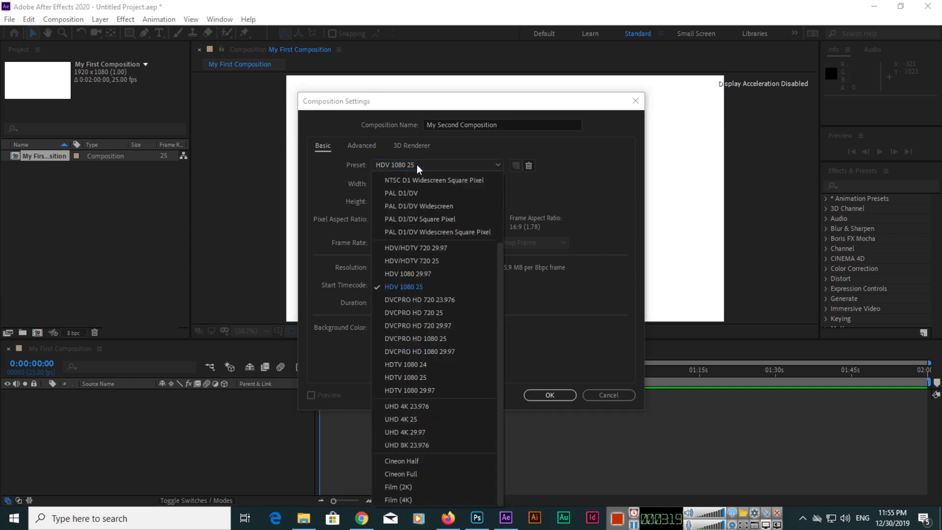
left_click(428, 257)
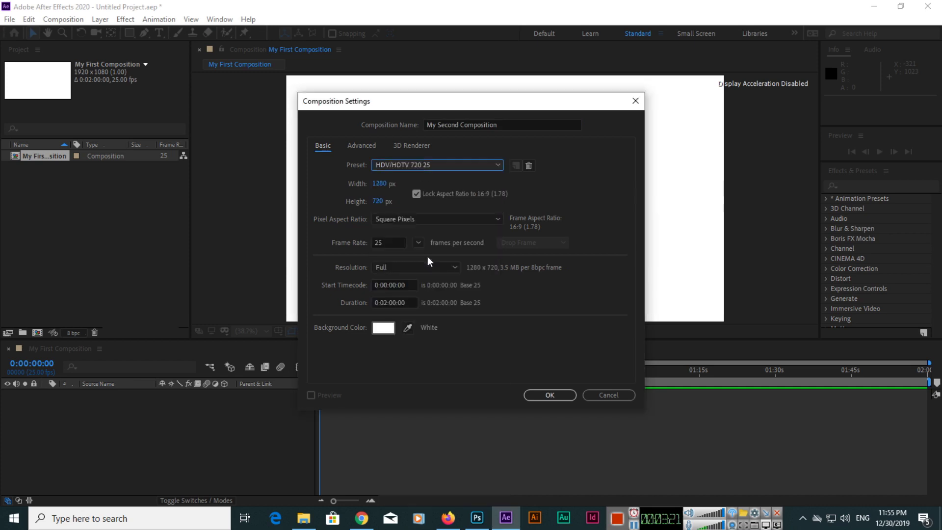
Set its duration to 0:03:18:00 and a red background, then create it
left_click(390, 303)
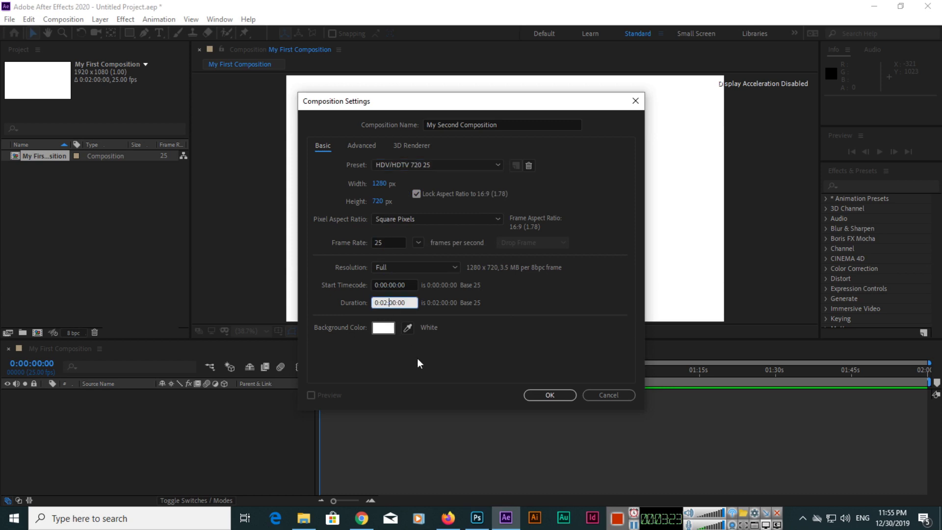
key("BackSpace")
type("3")
key("BackSpace")
key("BackSpace")
type("18")
left_click(383, 328)
mouse_move(436, 224)
left_mouse_down()
mouse_move(416, 185)
mouse_move(452, 180)
left_mouse_up()
left_click(588, 187)
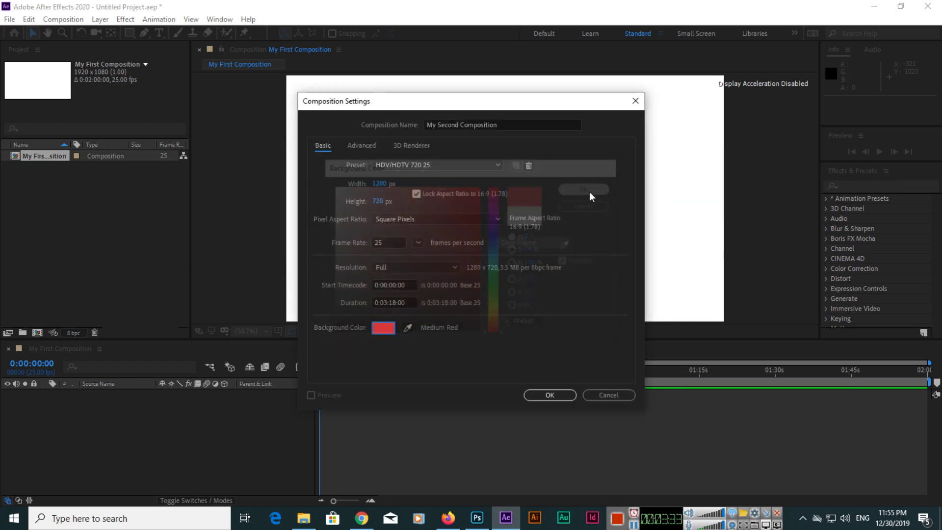
left_click(550, 396)
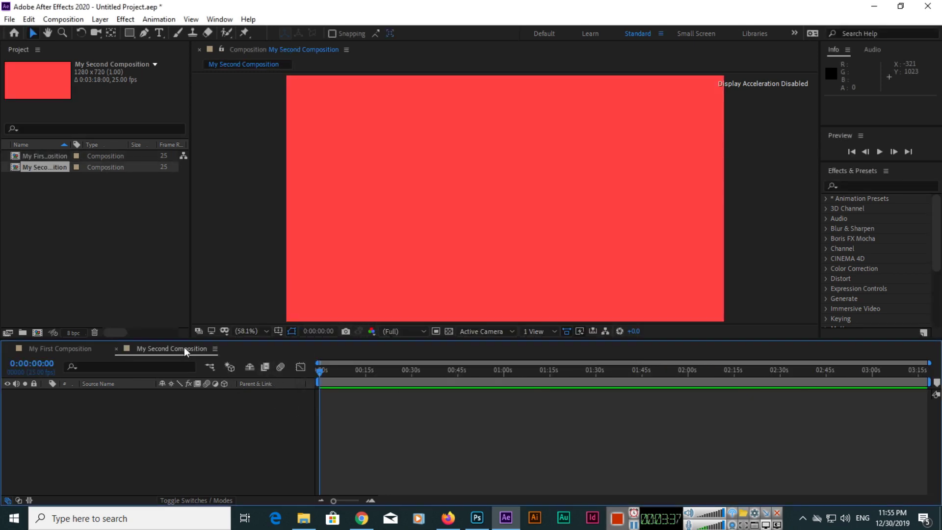
Reopen My First Composition and scrub through its white two-minute timeline
left_click(50, 349)
left_click(42, 154)
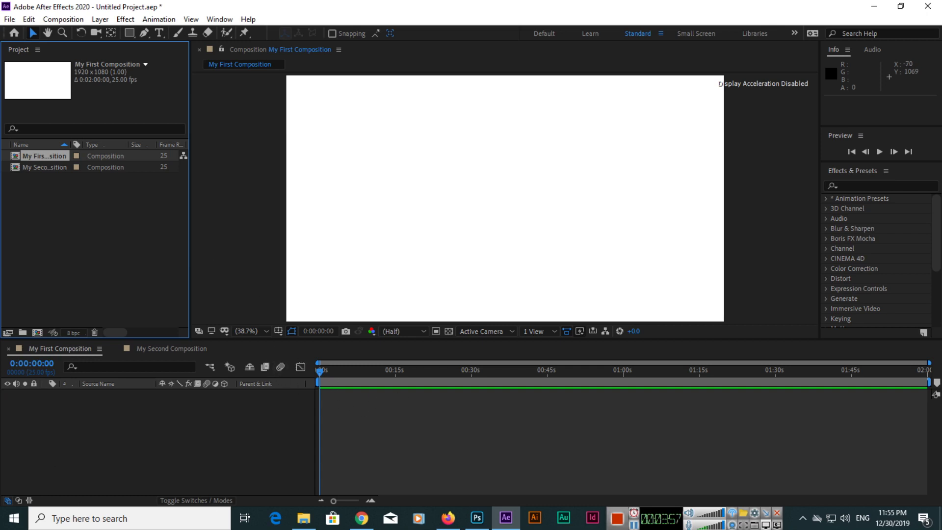
left_click_drag(322, 370, 293, 343)
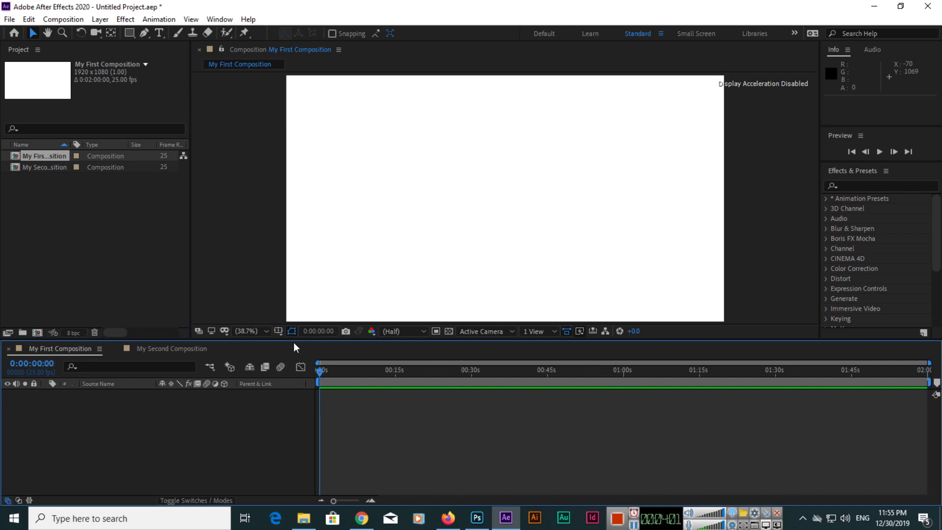
Open My Second Composition from the Project panel, scrub to the end and back to 0:00
left_click(48, 167)
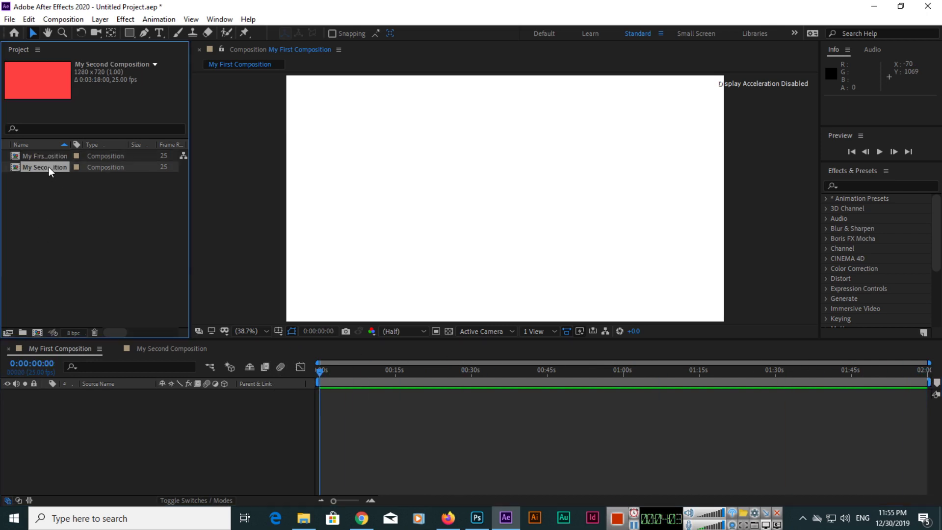
double_click(47, 169)
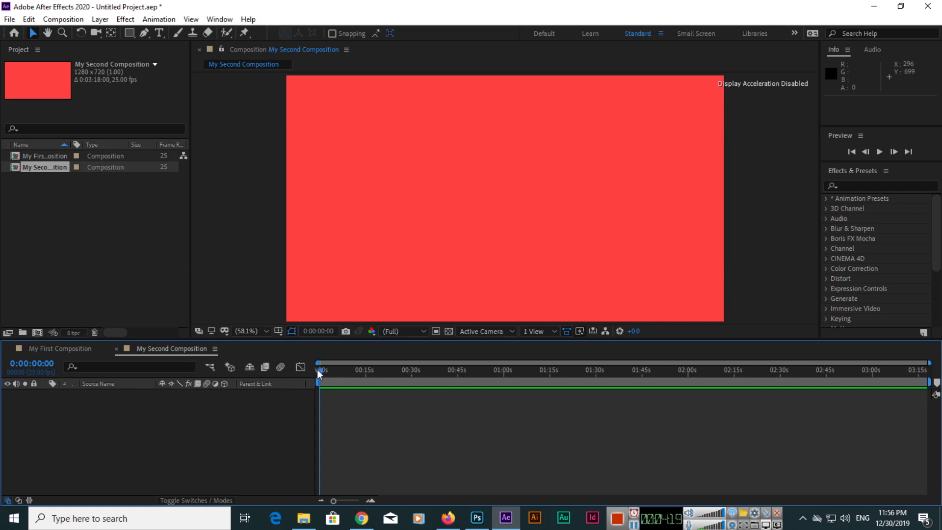
left_click_drag(317, 369, 932, 373)
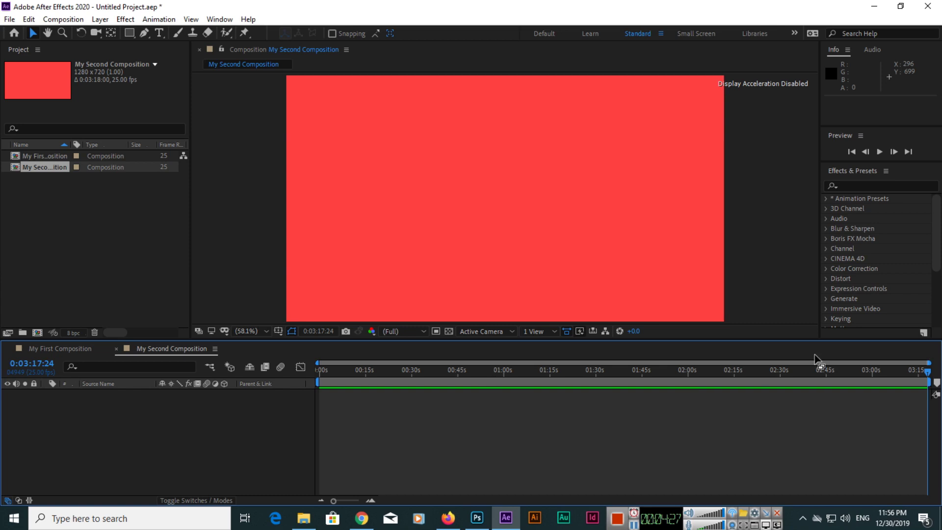
left_click_drag(925, 375, 276, 380)
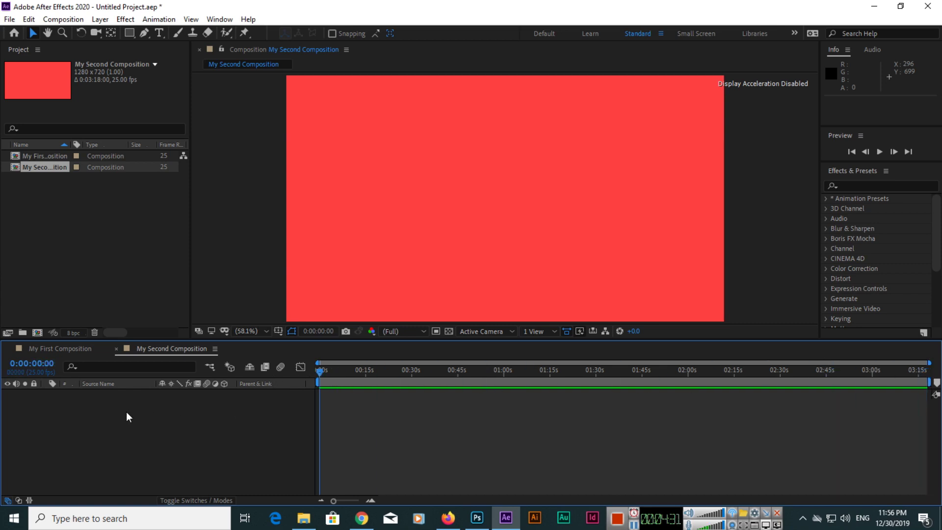